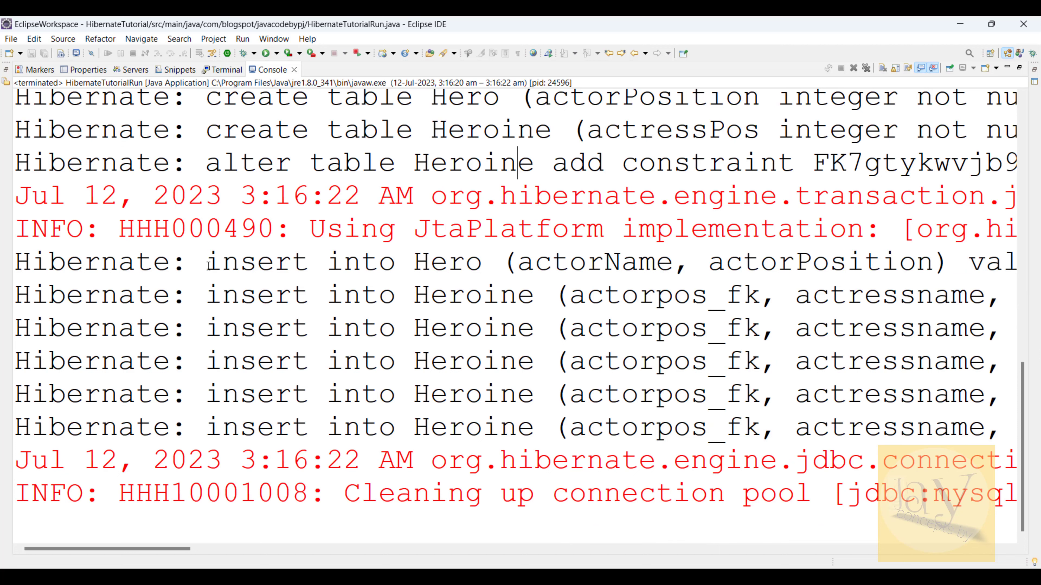
# - Examine the Hibernate insert and create table statements in the console output, then restore the console to its normal size
pyautogui.moveTo(206, 263); pyautogui.dragTo(1012, 429)
pyautogui.moveTo(188, 549); pyautogui.dragTo(131, 558)
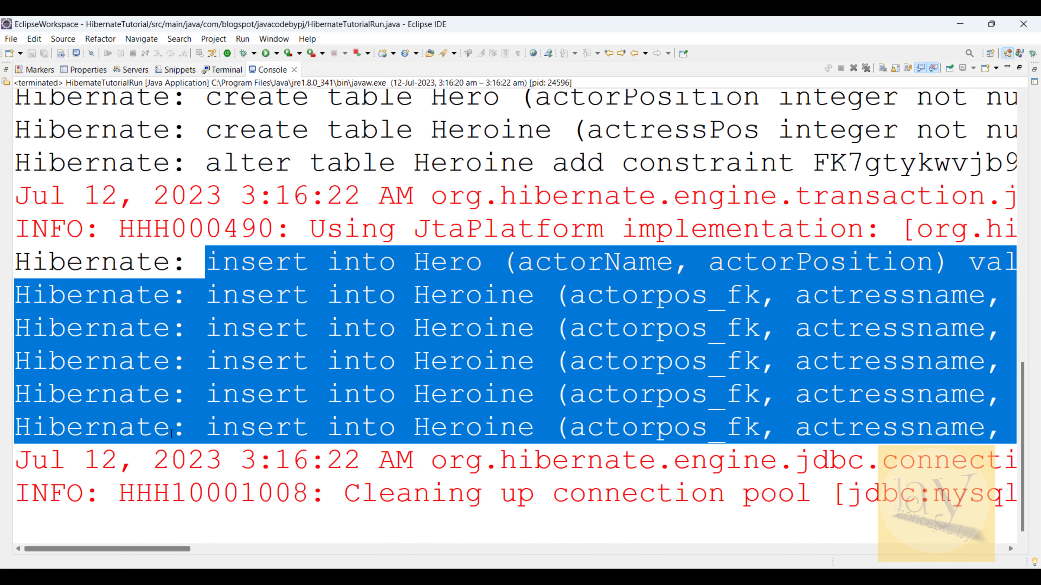
pyautogui.click(291, 362)
pyautogui.scroll(2, 594, 417)
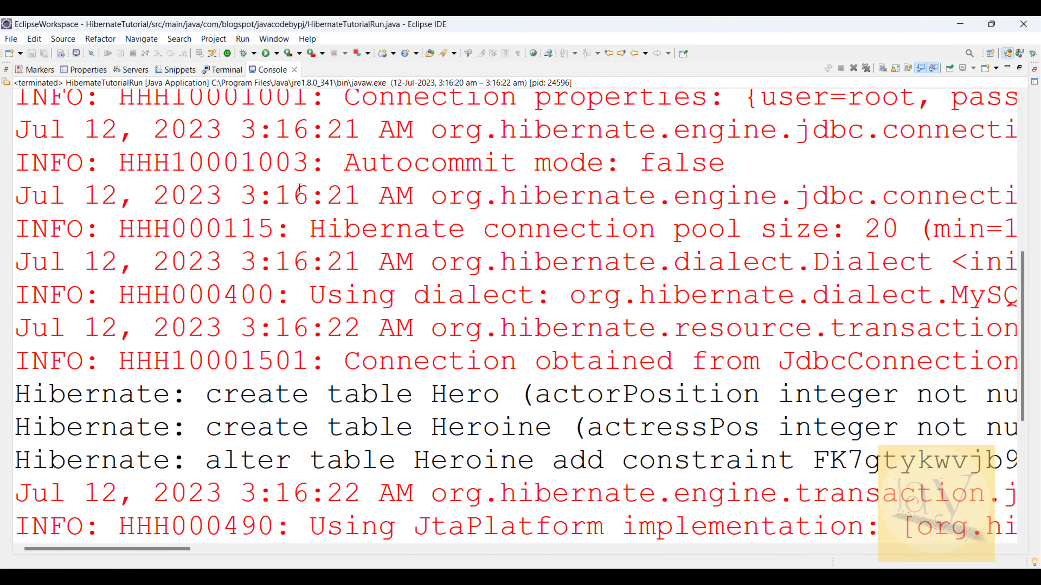
pyautogui.doubleClick(268, 71)
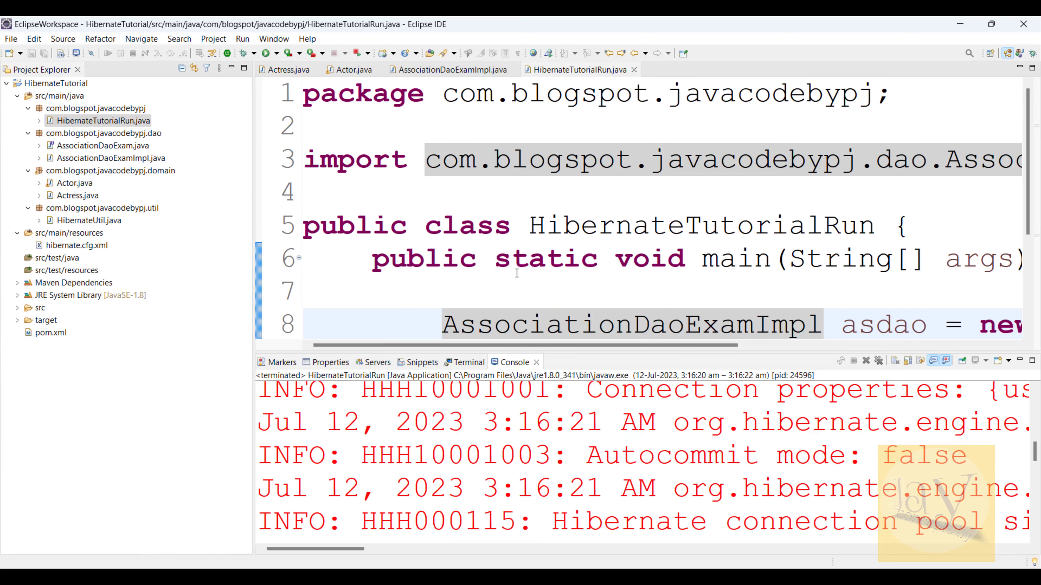
# - Switch to MySQL Workbench and compare the actress table's actorposition_fk values with all rows queried from the actor table
pyautogui.hotkey('alt', 'Tab')
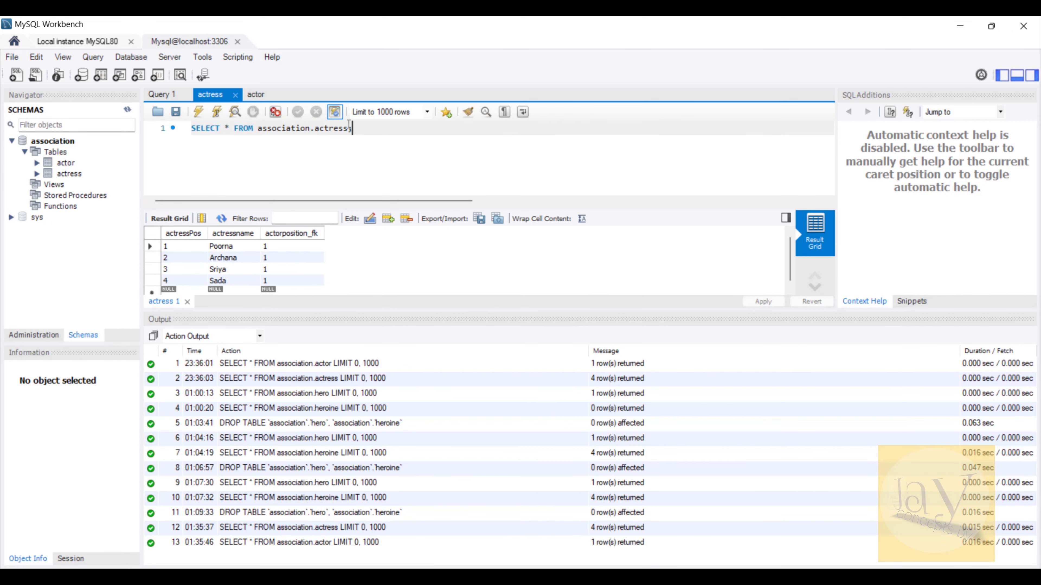
pyautogui.moveTo(133, 167)
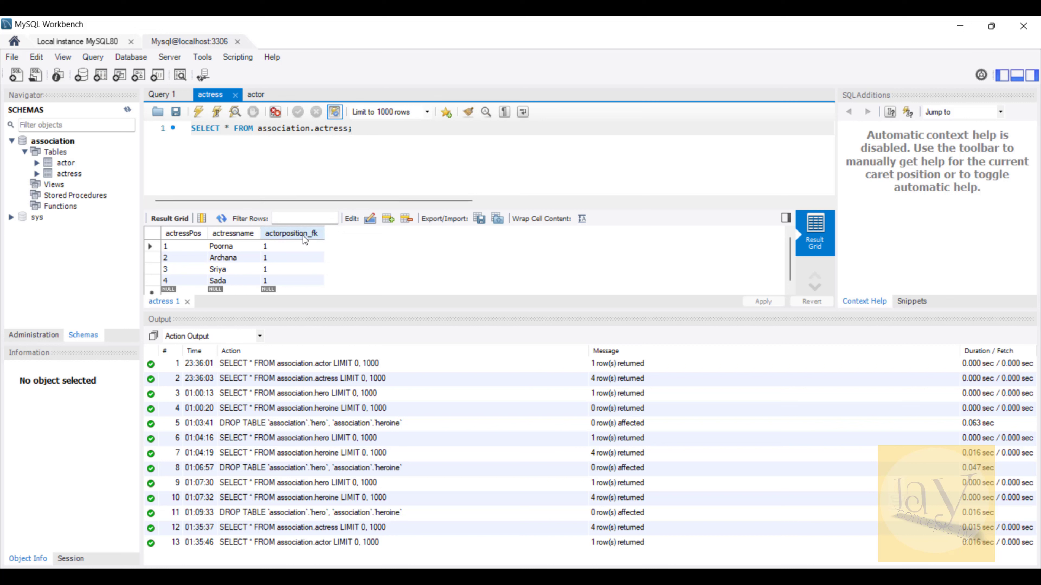
pyautogui.click(281, 246)
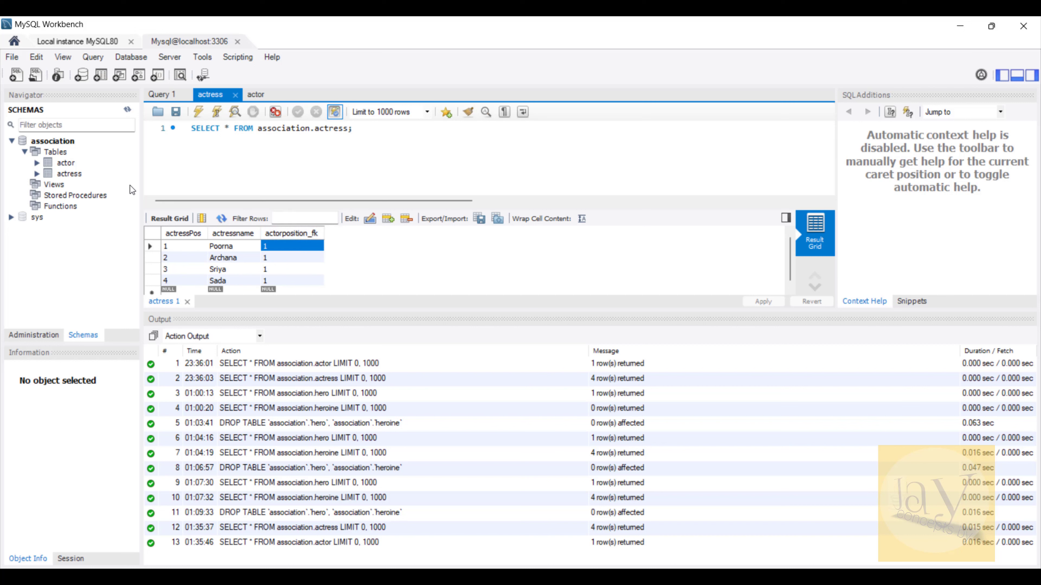
pyautogui.click(137, 163)
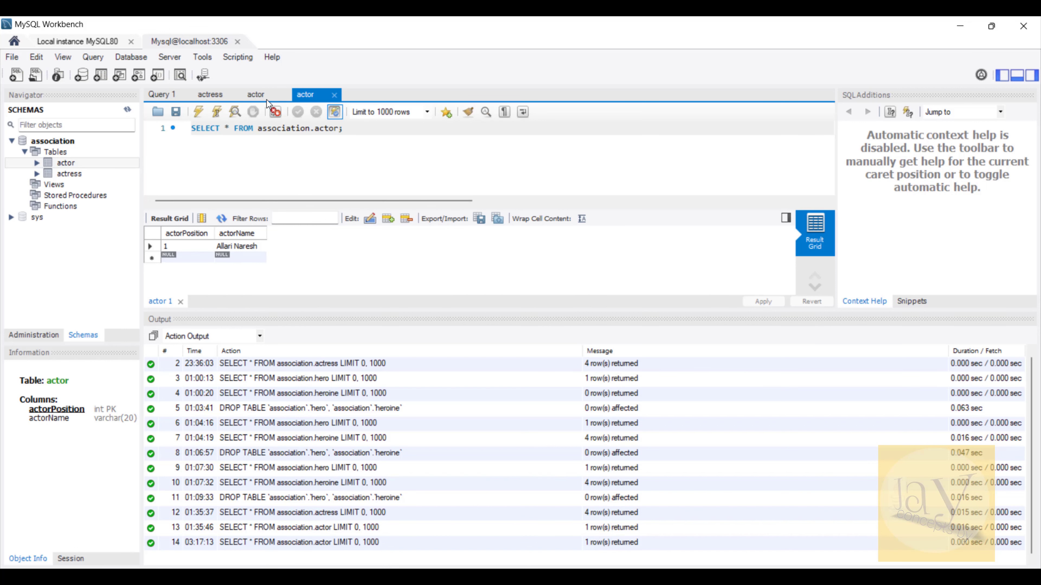
pyautogui.click(219, 97)
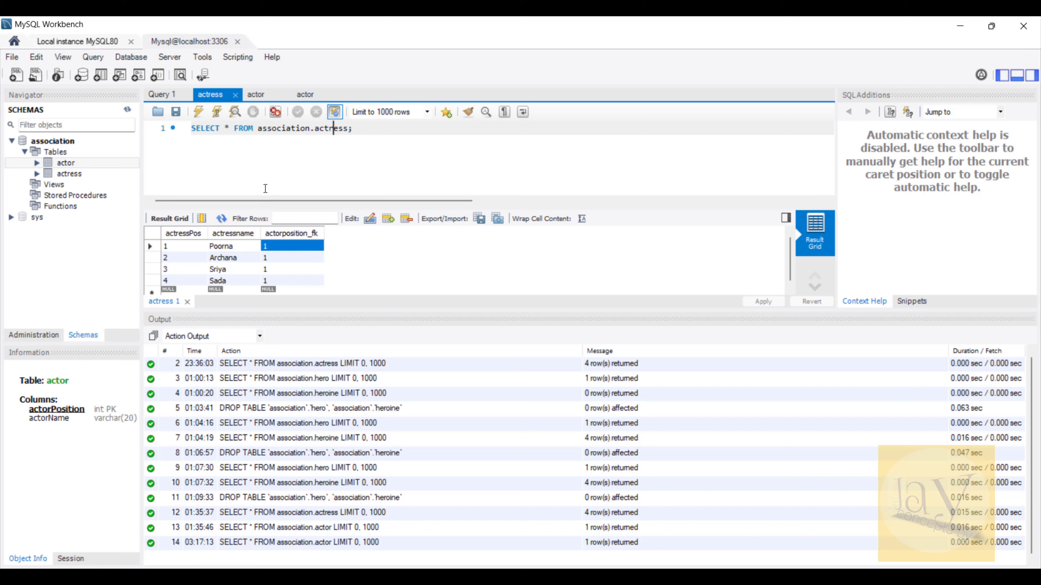
# - Refresh the association schema so its table list is up to date
pyautogui.moveTo(92, 178)
pyautogui.click(81, 143)
pyautogui.rightClick(81, 143)
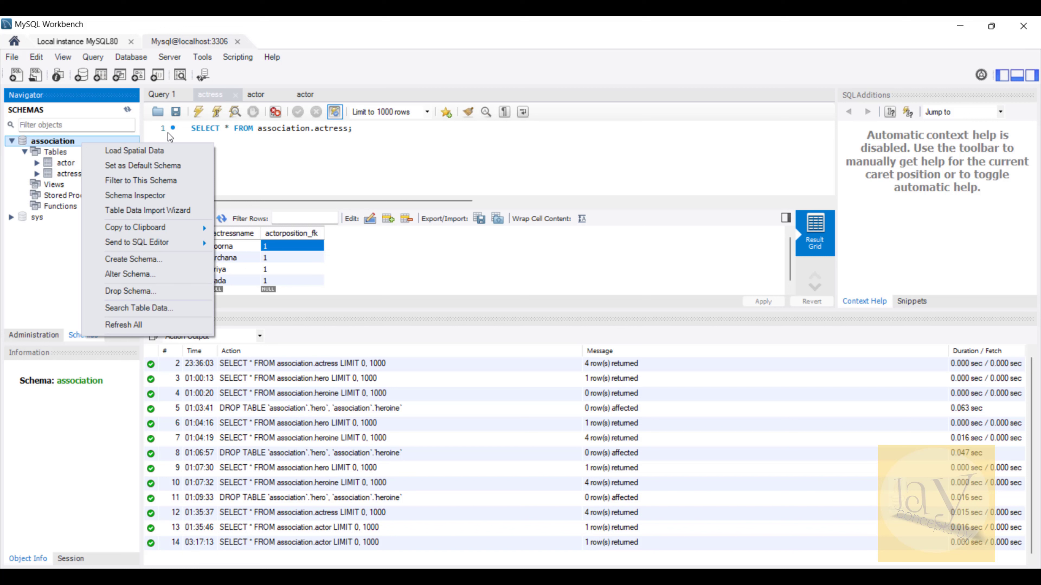
pyautogui.click(279, 144)
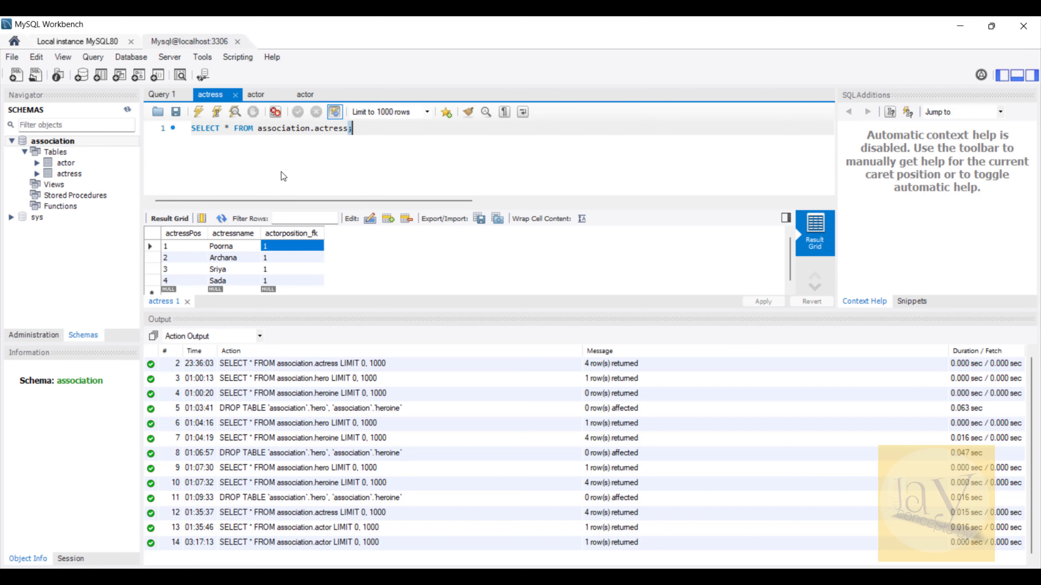
pyautogui.click(71, 142)
pyautogui.rightClick(72, 144)
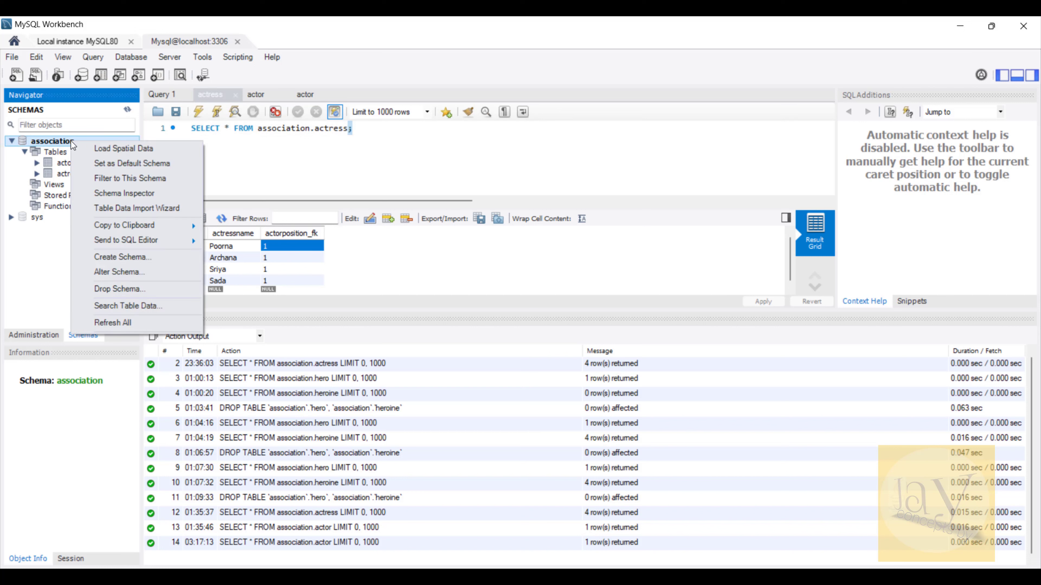
pyautogui.click(111, 323)
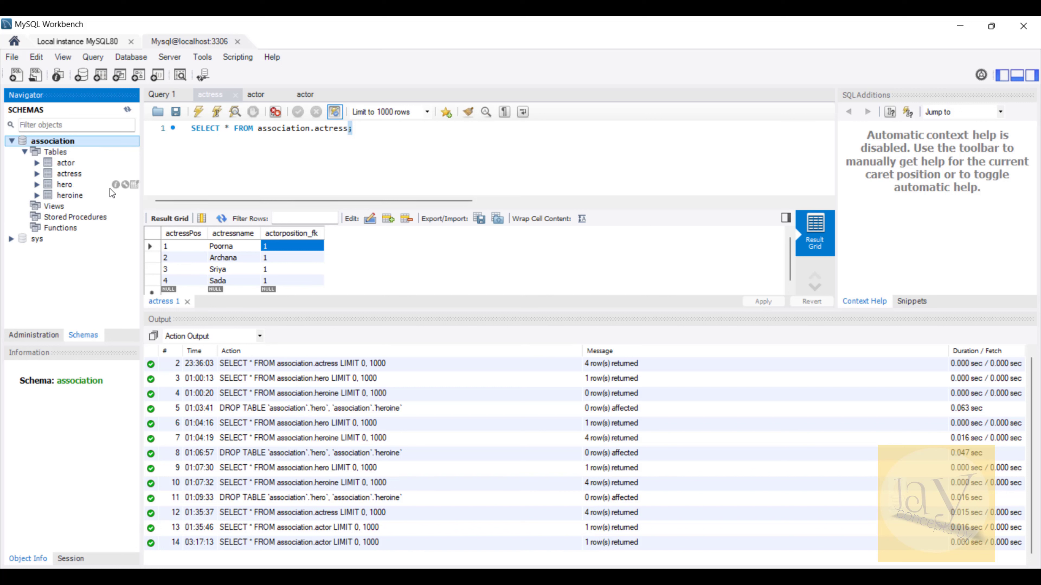
# - Query all rows of the hero and heroine tables in the association schema
pyautogui.click(133, 186)
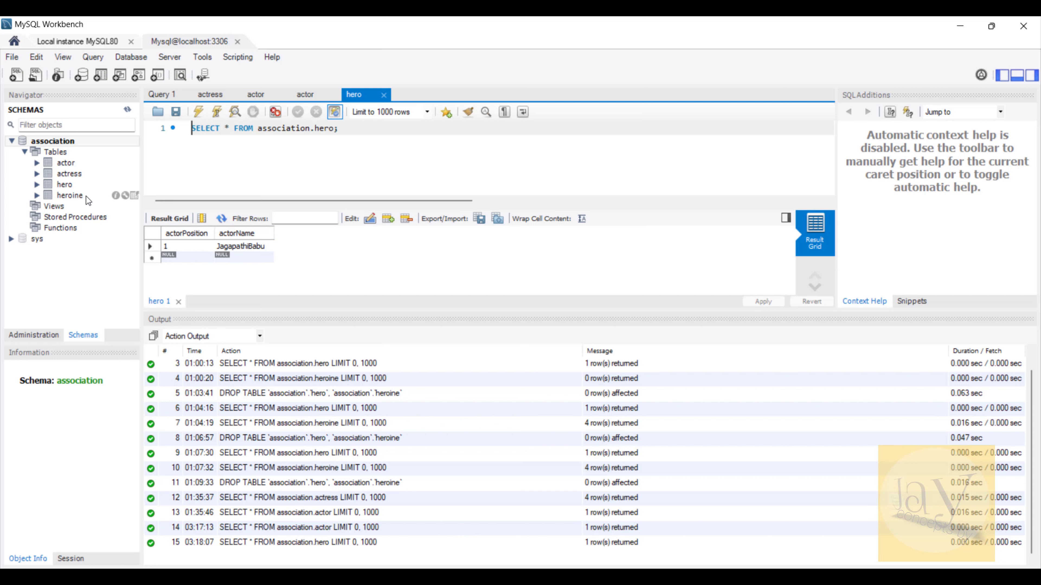
pyautogui.click(135, 196)
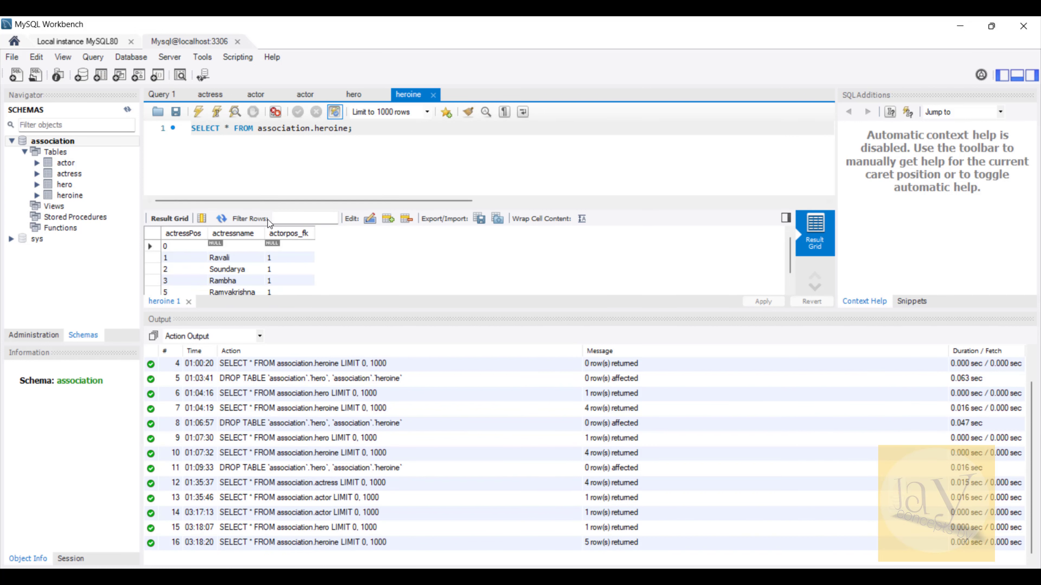
pyautogui.scroll(-1, 286, 262)
pyautogui.scroll(1, 307, 268)
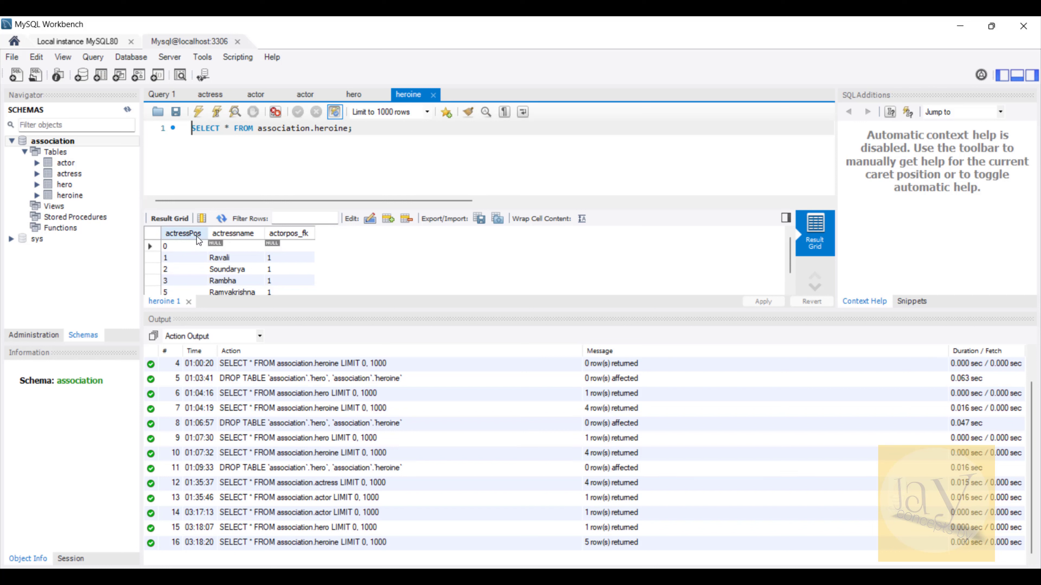
# - Compare the actorpos_fk values in the heroine results with the actorPosition of the record in the hero results
pyautogui.moveTo(85, 197)
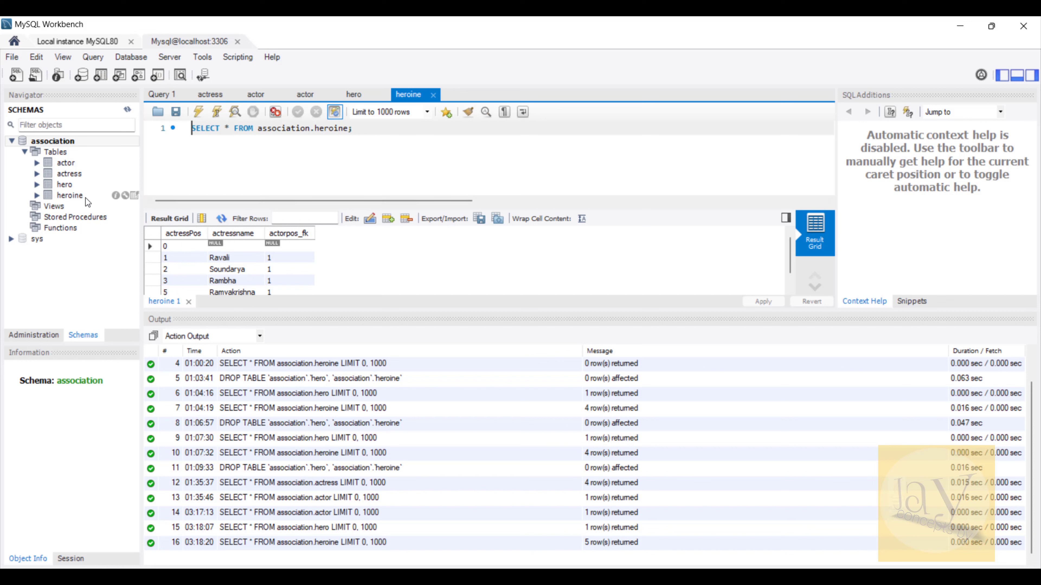
pyautogui.click(225, 258)
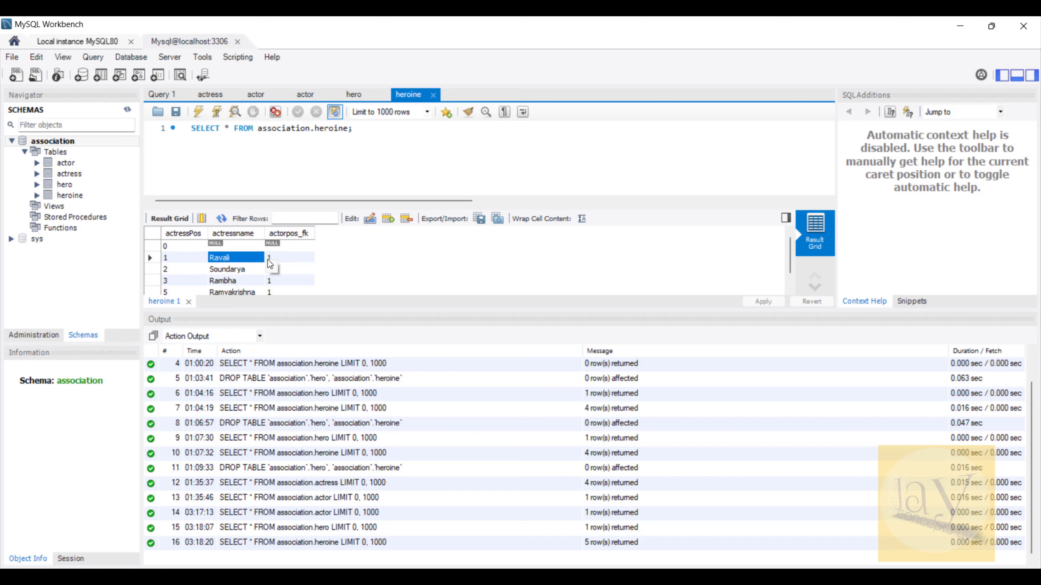
pyautogui.click(279, 259)
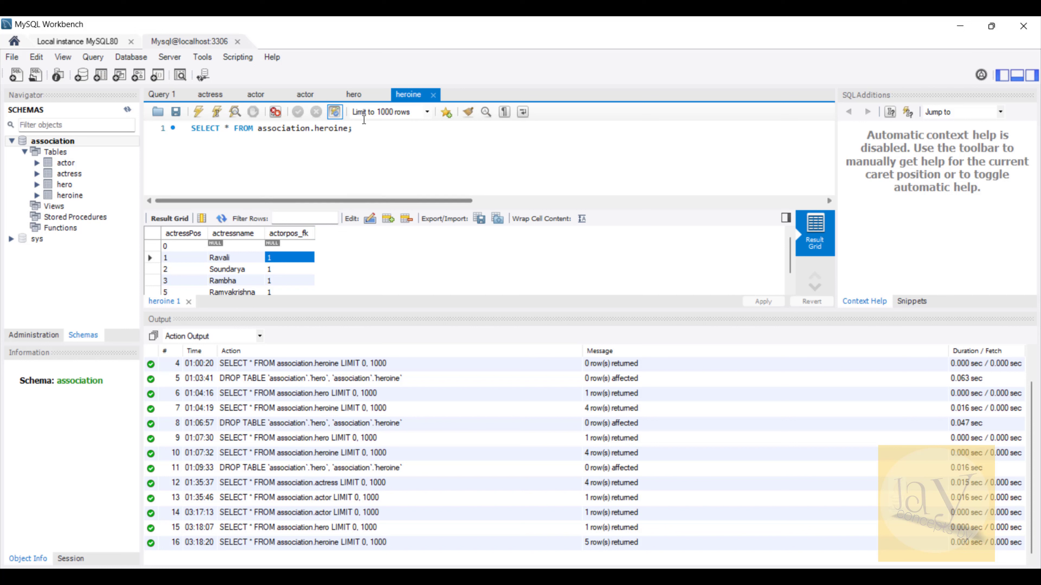
pyautogui.click(361, 93)
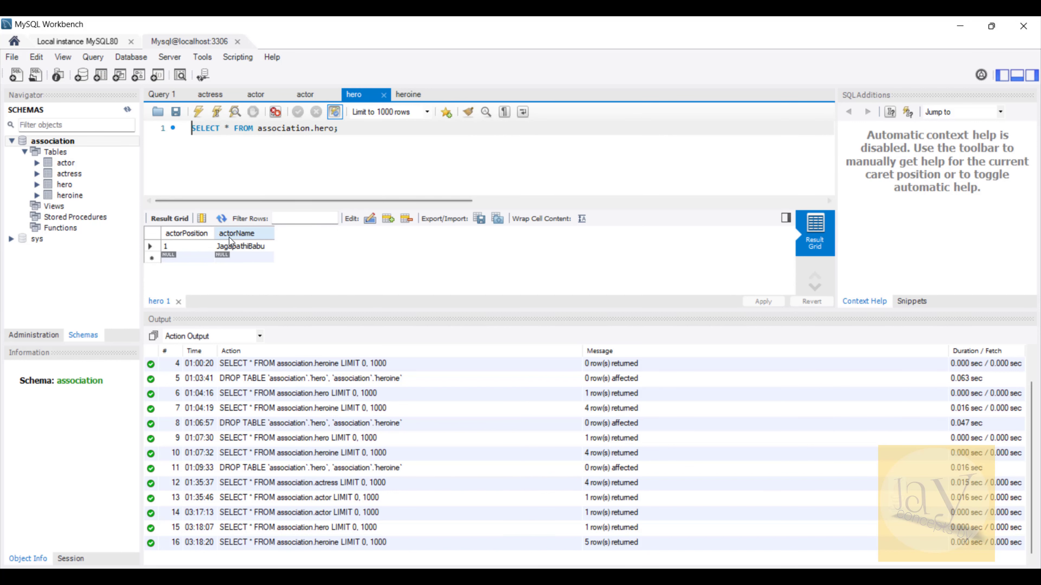
pyautogui.click(325, 137)
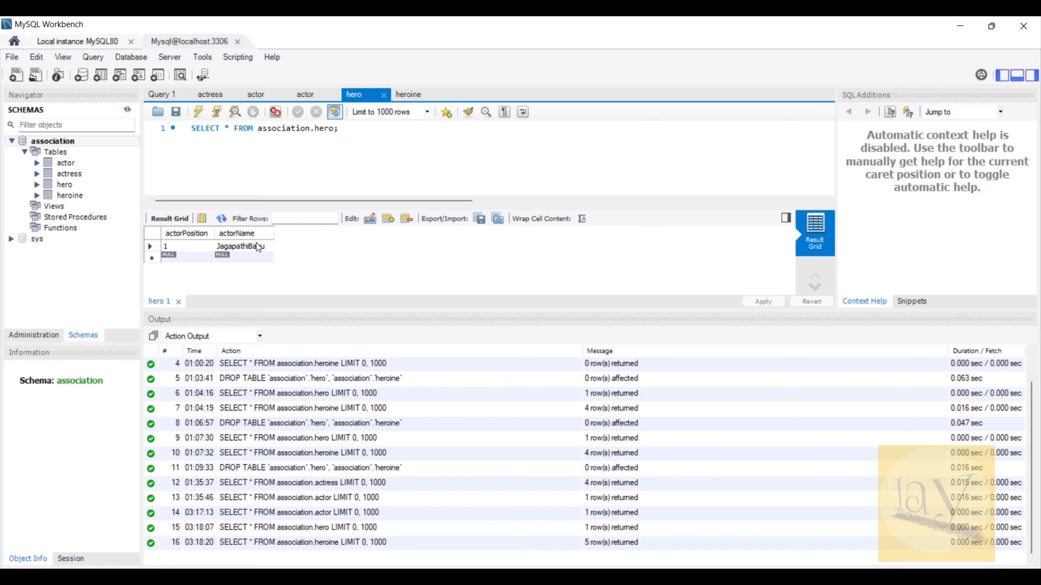
pyautogui.click(412, 93)
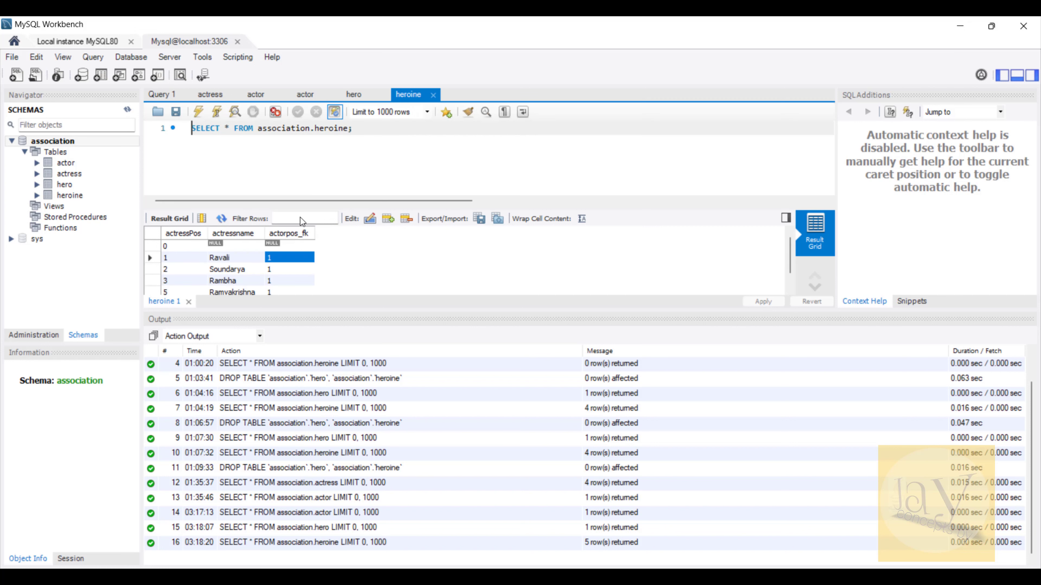
pyautogui.click(357, 95)
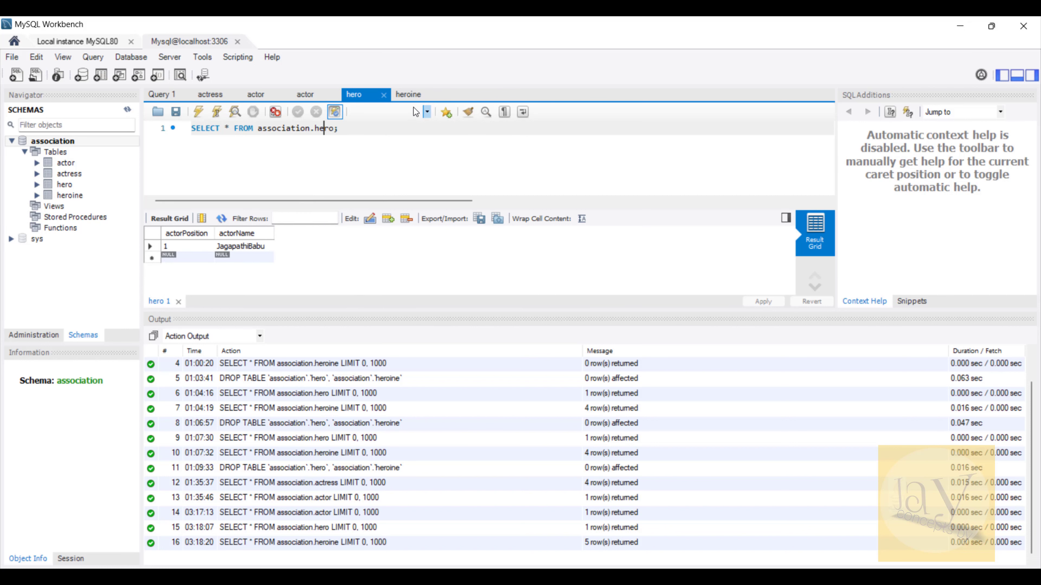
pyautogui.click(410, 96)
pyautogui.click(278, 271)
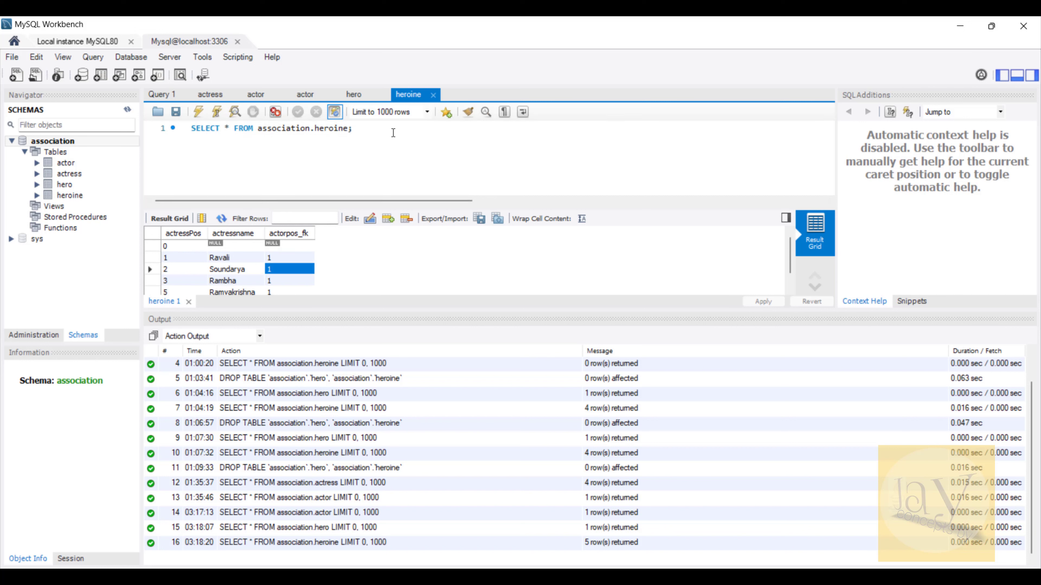
pyautogui.click(356, 96)
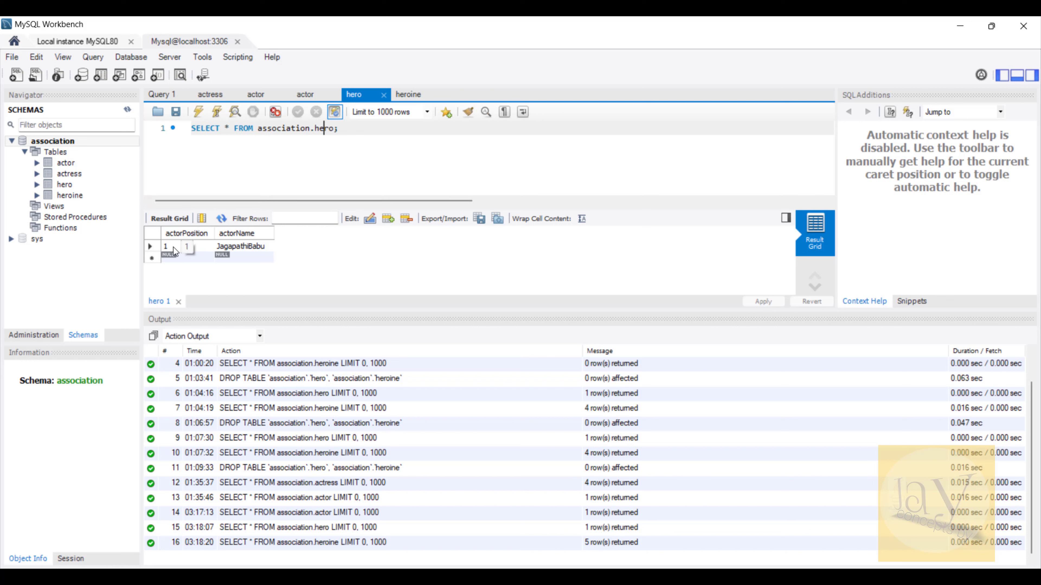
pyautogui.click(237, 246)
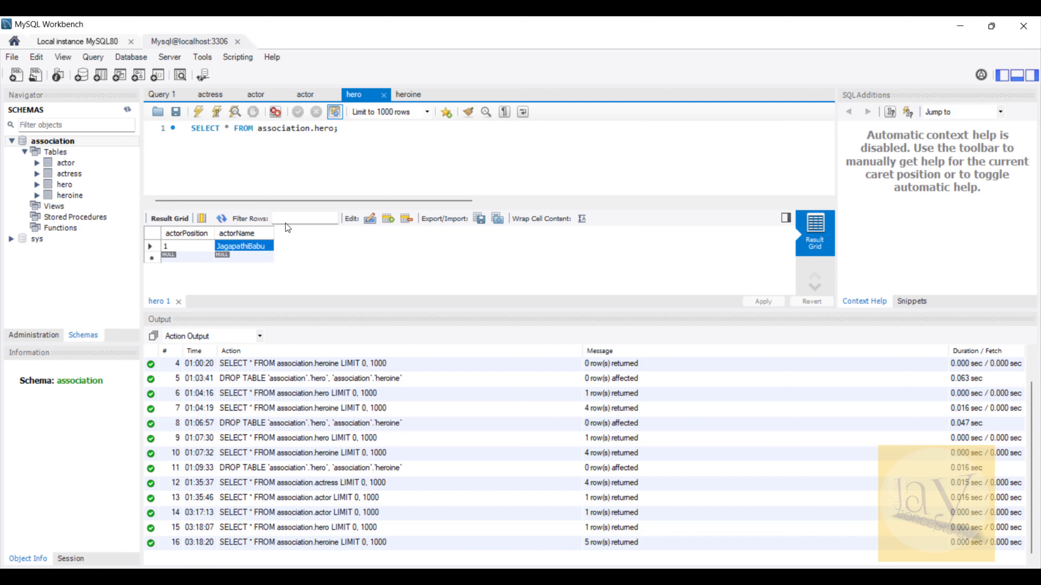
pyautogui.click(410, 94)
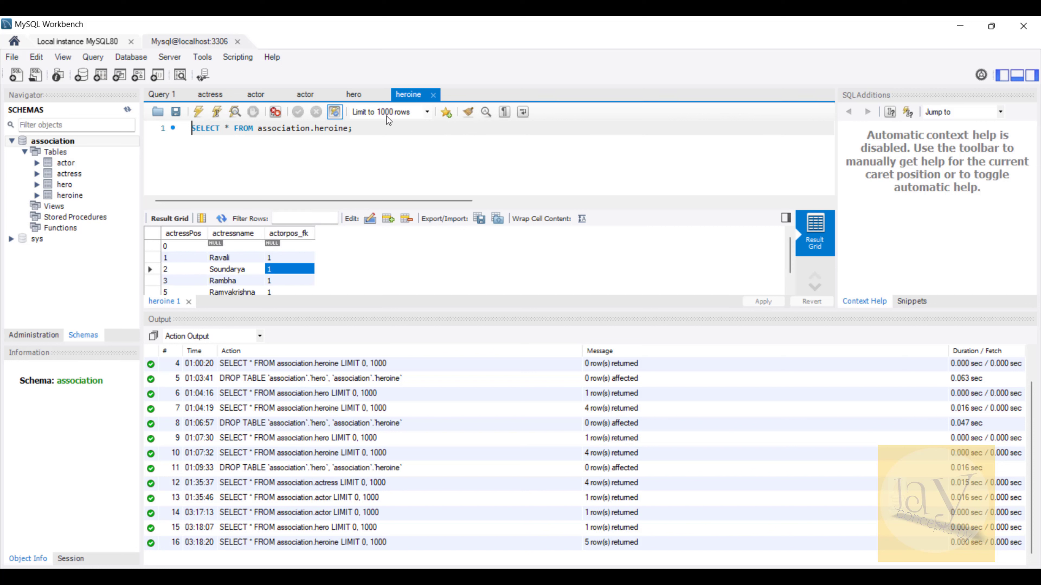
pyautogui.click(364, 94)
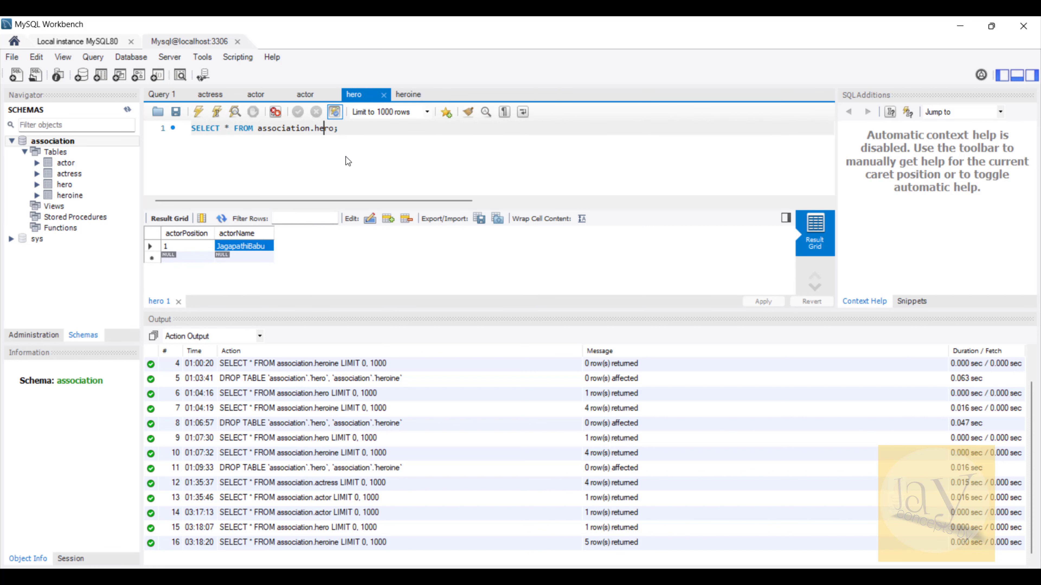
# - Read through every row of the heroine results, including the actress names and their foreign keys
pyautogui.click(406, 96)
pyautogui.scroll(-2, 270, 279)
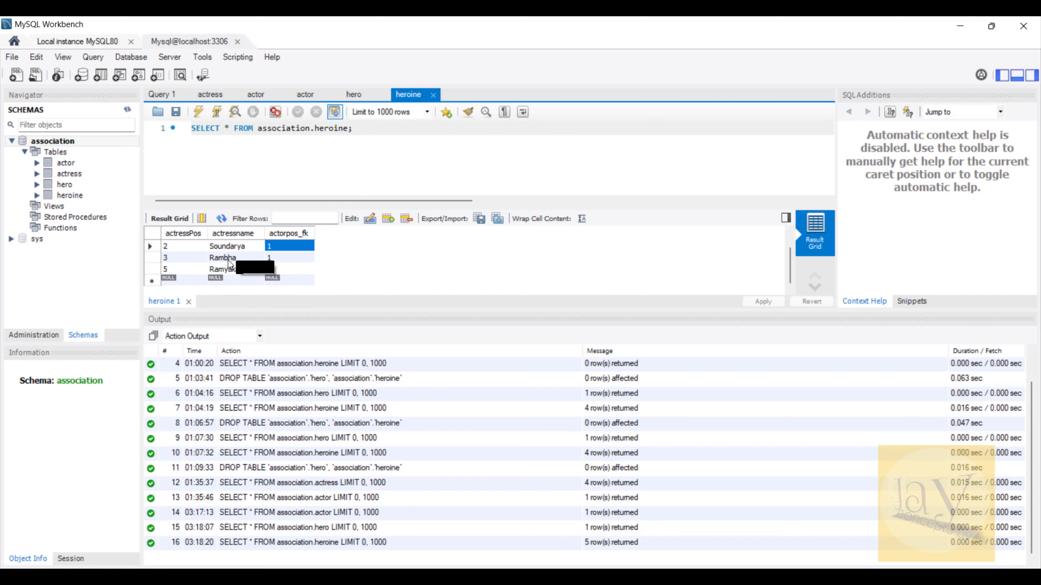
pyautogui.scroll(2, 238, 271)
pyautogui.scroll(-2, 237, 272)
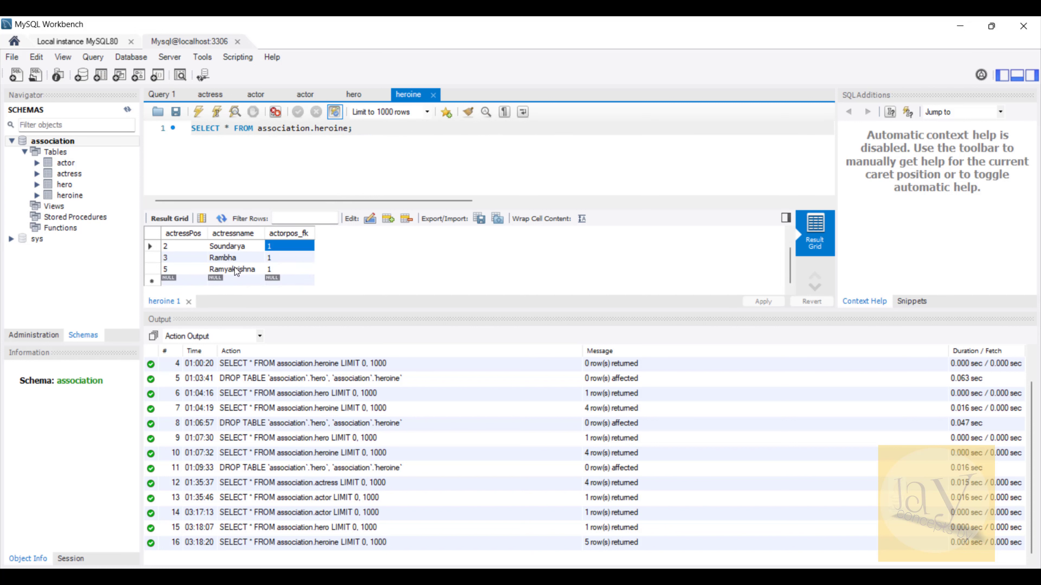
pyautogui.scroll(1, 228, 274)
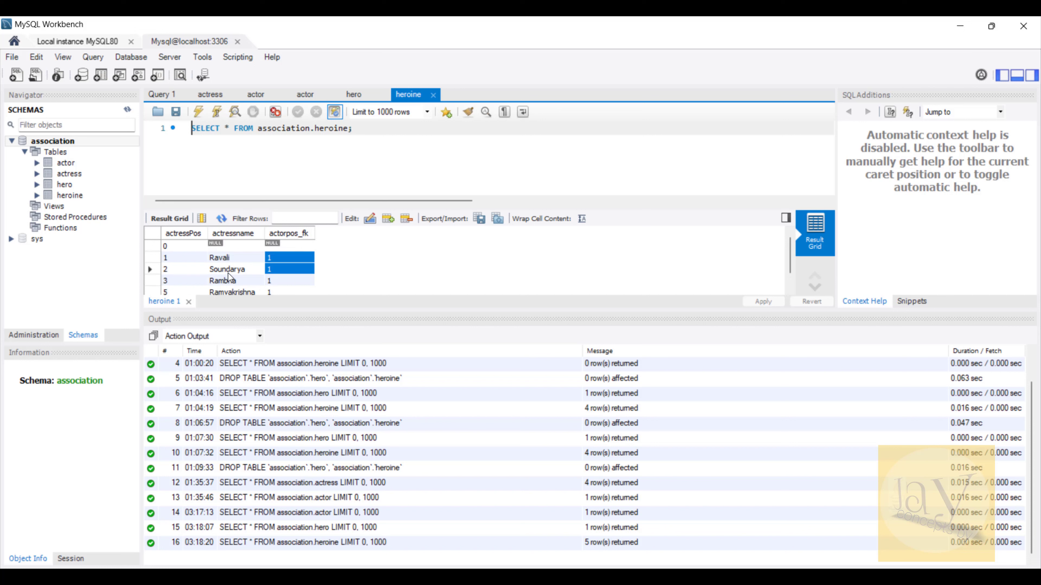
pyautogui.scroll(-1, 233, 272)
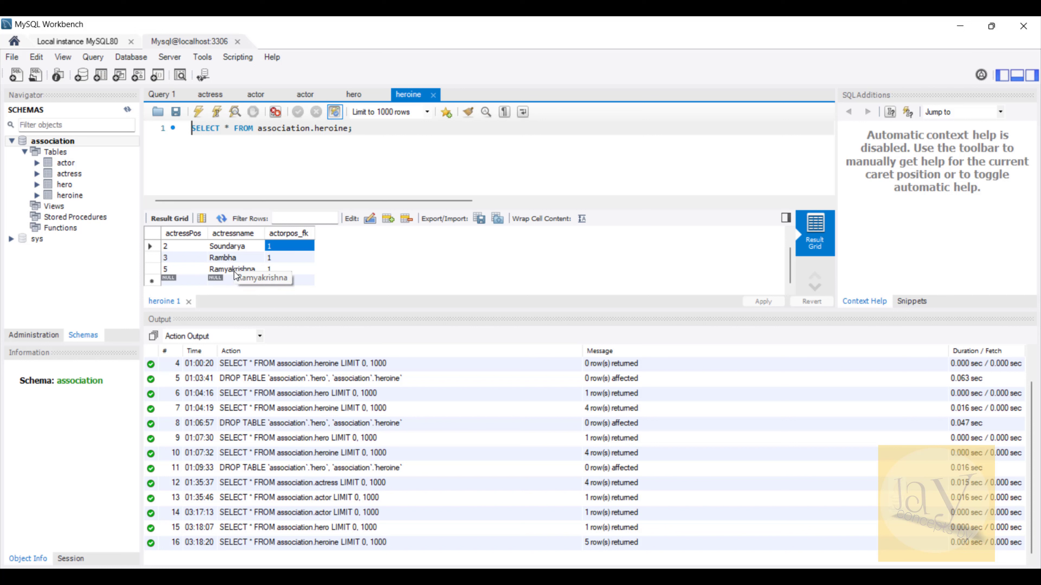
pyautogui.scroll(1, 235, 272)
pyautogui.scroll(-1, 270, 272)
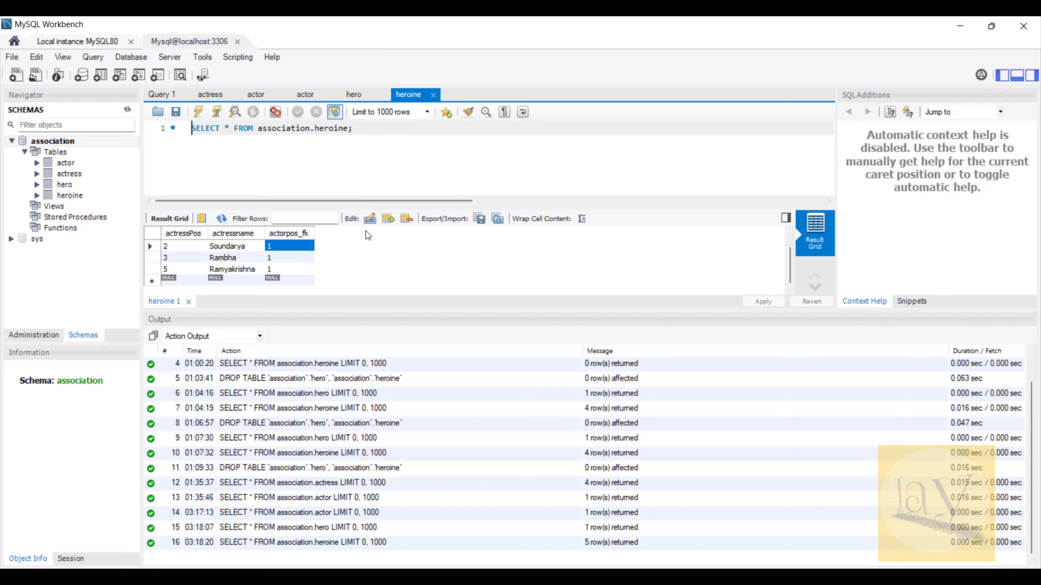
pyautogui.scroll(1, 326, 268)
pyautogui.scroll(-1, 327, 268)
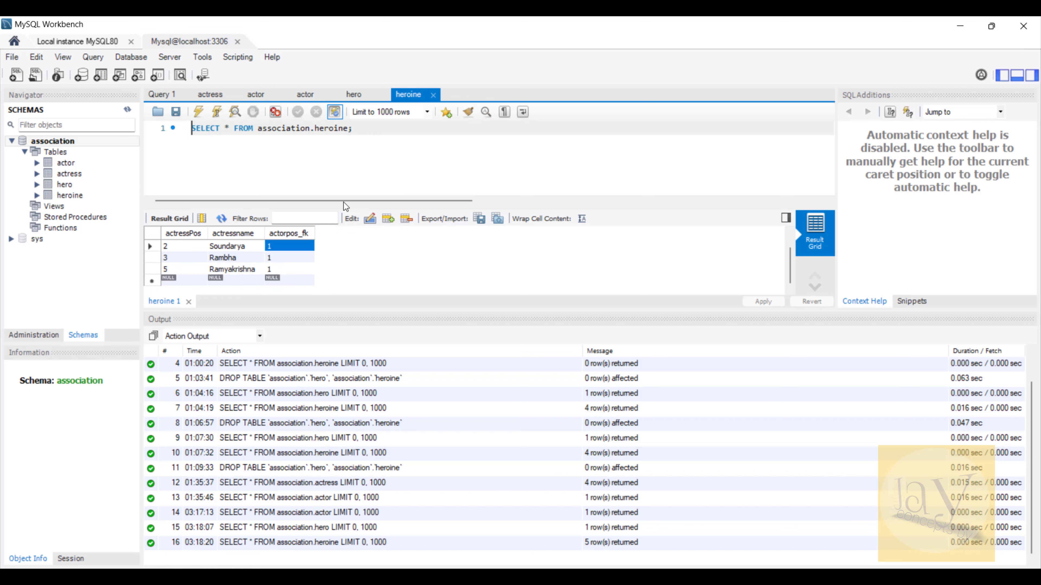
# - Recheck the hero record against the full list of heroine rows to review the many-to-one mapping
pyautogui.click(356, 94)
pyautogui.click(406, 94)
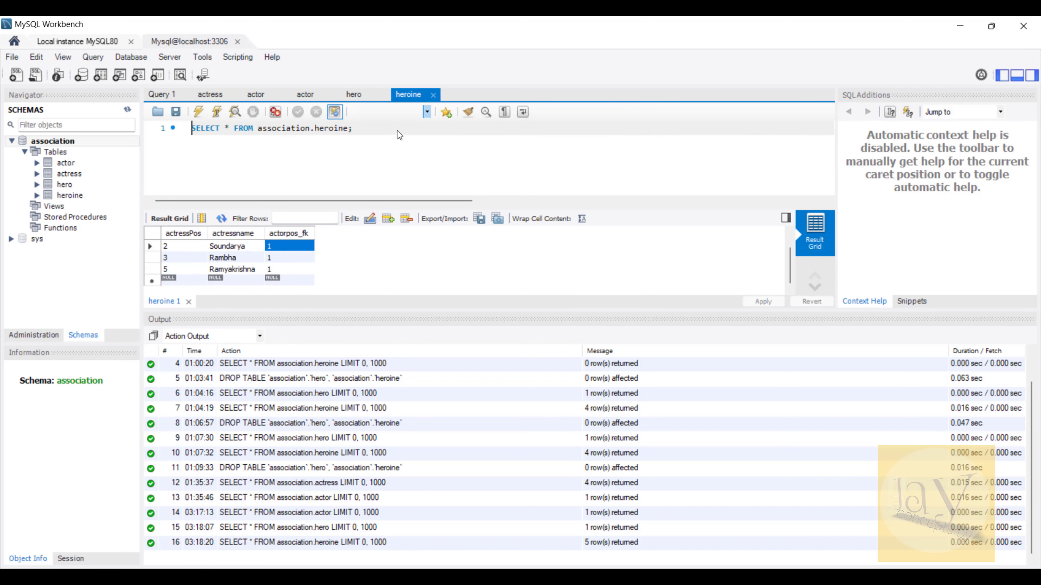
pyautogui.click(360, 96)
pyautogui.click(409, 94)
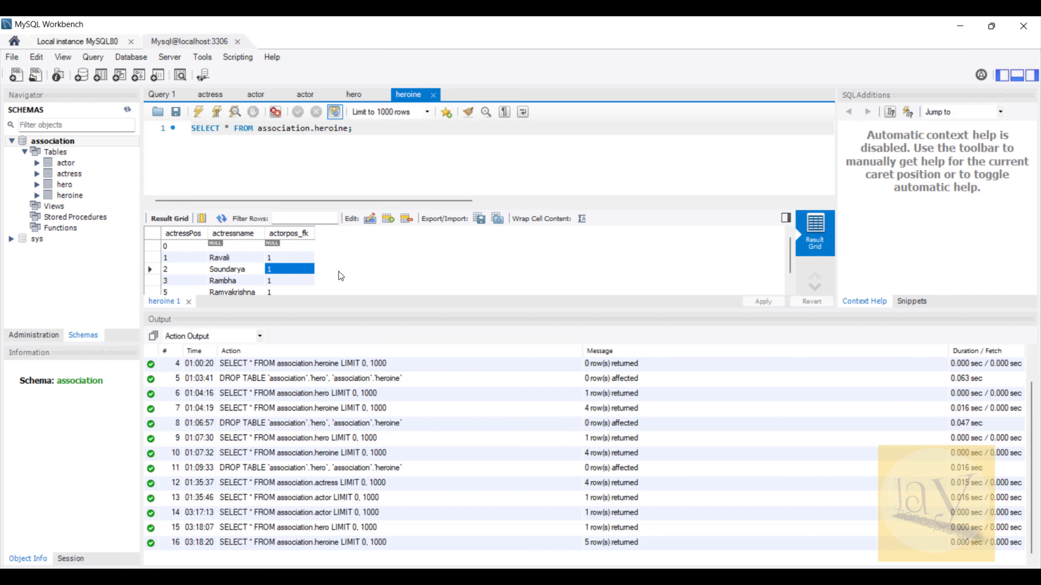
pyautogui.scroll(-1, 338, 268)
pyautogui.scroll(1, 334, 273)
pyautogui.scroll(-1, 332, 277)
pyautogui.scroll(1, 332, 278)
# - Return to Eclipse and review the Actress objects and the examAssociation method in AssociationDaoExamImpl.java
pyautogui.click(960, 24)
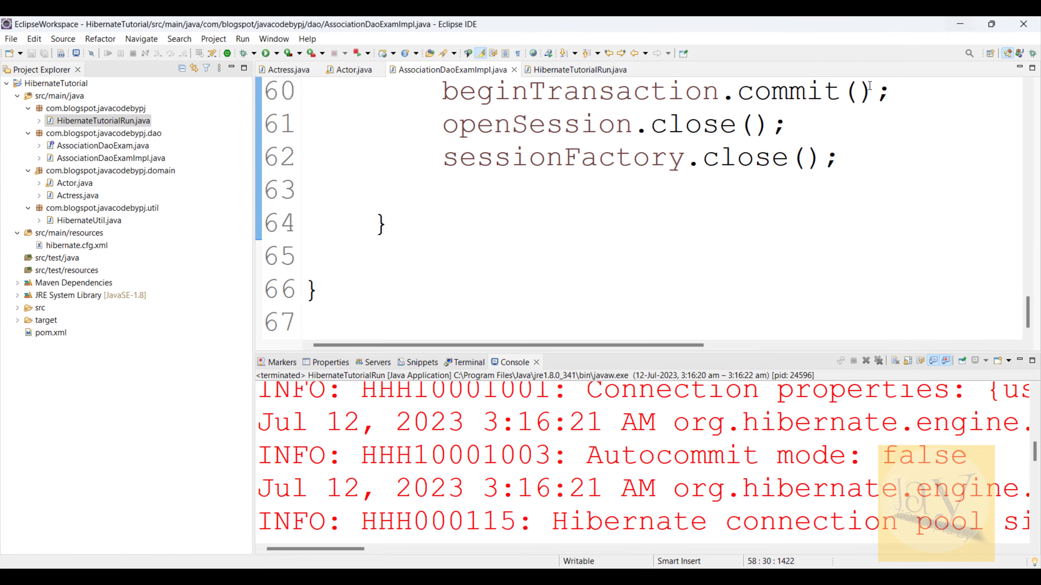
pyautogui.scroll(9, 515, 287)
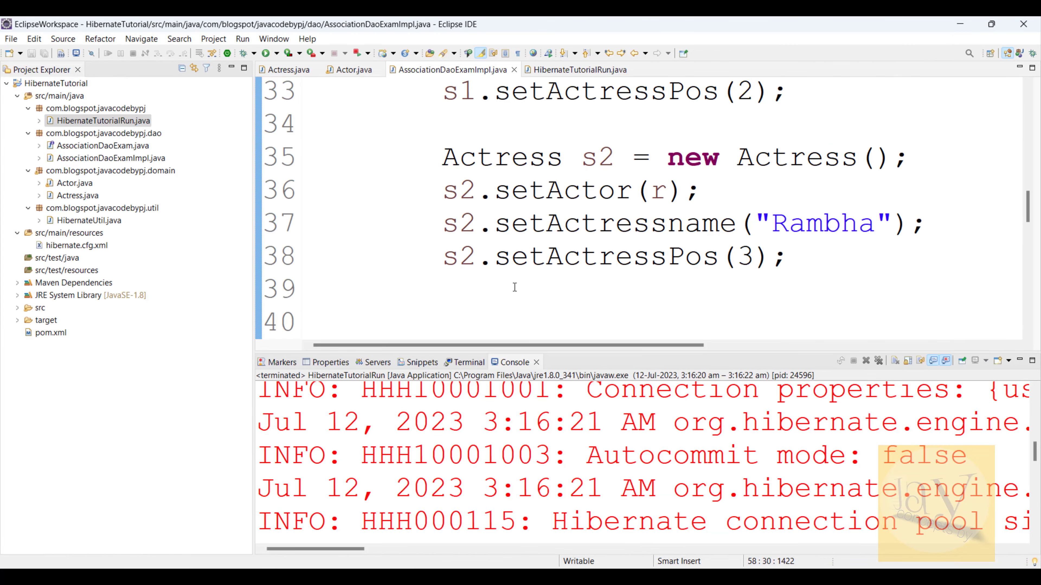
pyautogui.scroll(1, 515, 287)
pyautogui.scroll(10, 515, 286)
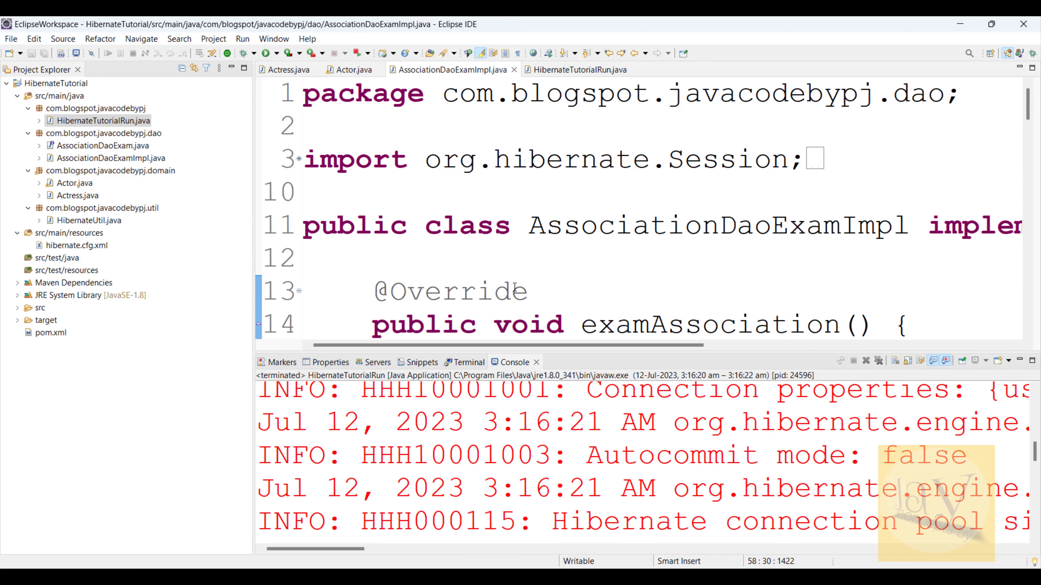
pyautogui.scroll(-17, 515, 286)
pyautogui.click(144, 158)
pyautogui.scroll(8, 556, 210)
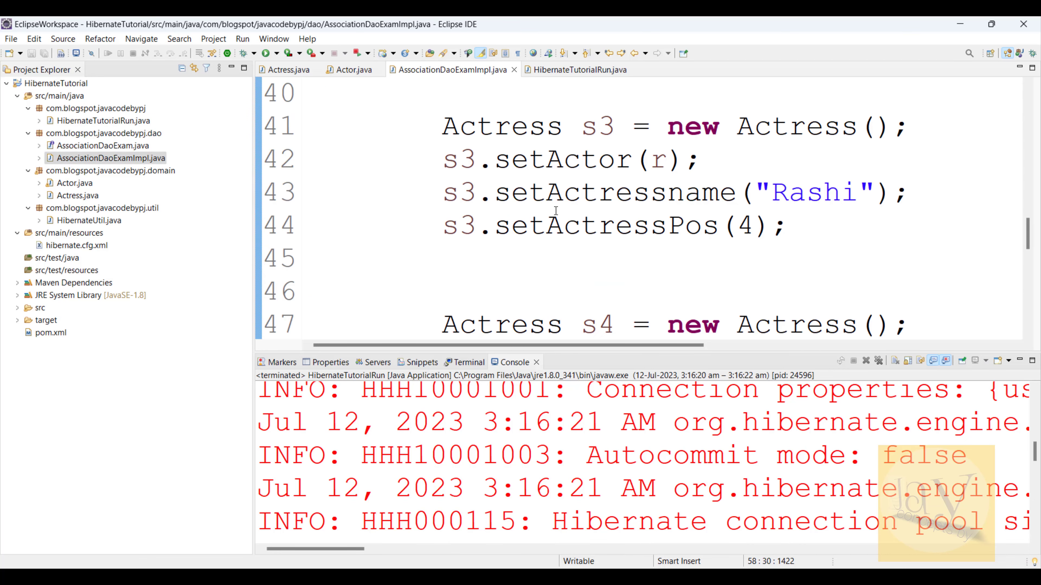
pyautogui.scroll(9, 555, 210)
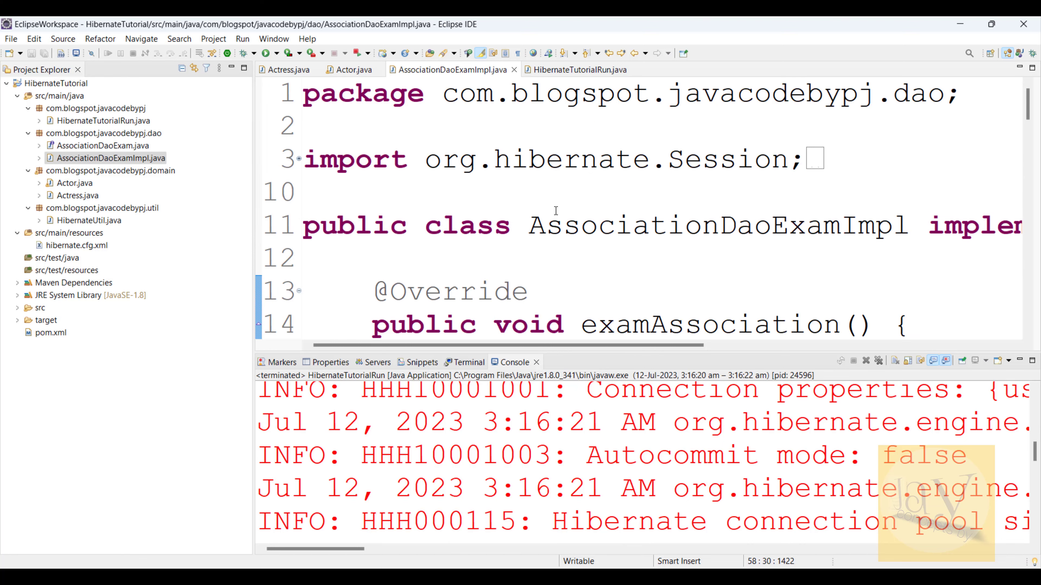